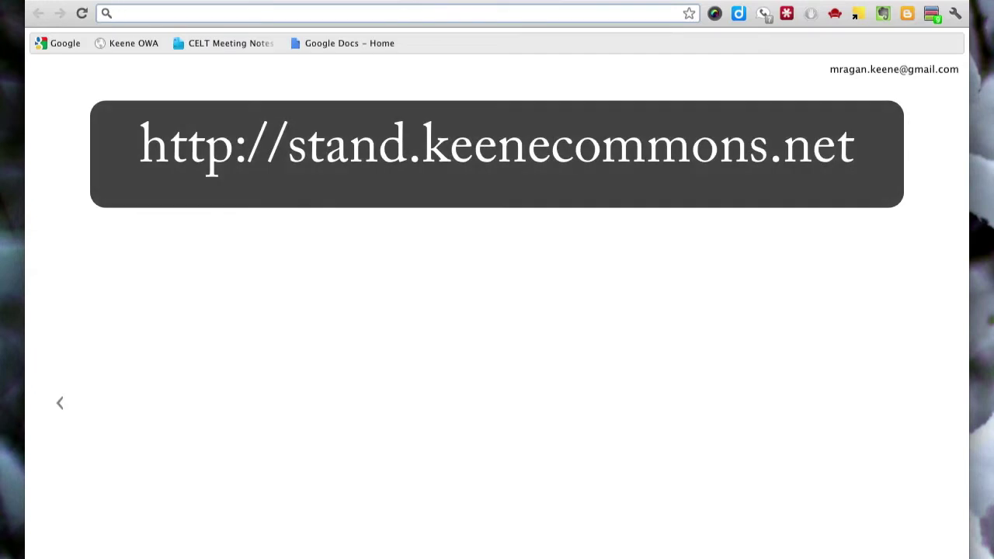
Load stand.keenecommons.net and exit presentation mode so the browser tabs show again
type("stand.keenecommons.net")
key("Return")
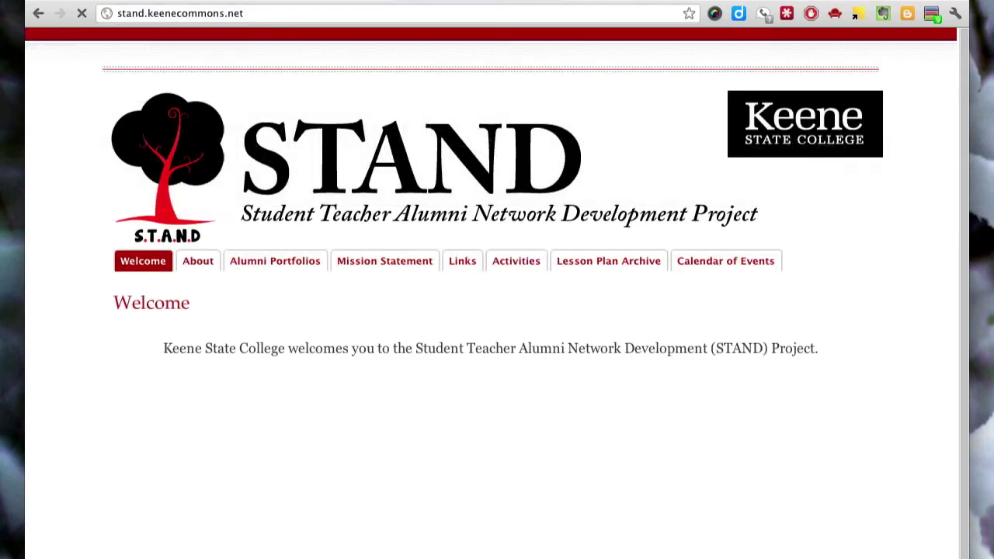
key("super+shift+f")
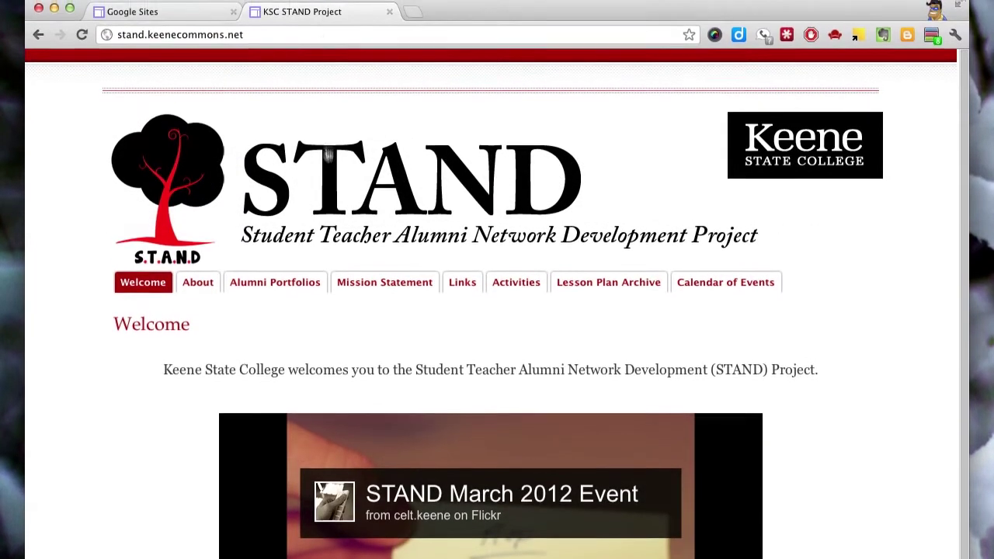
left_click(122, 36)
left_click(274, 37)
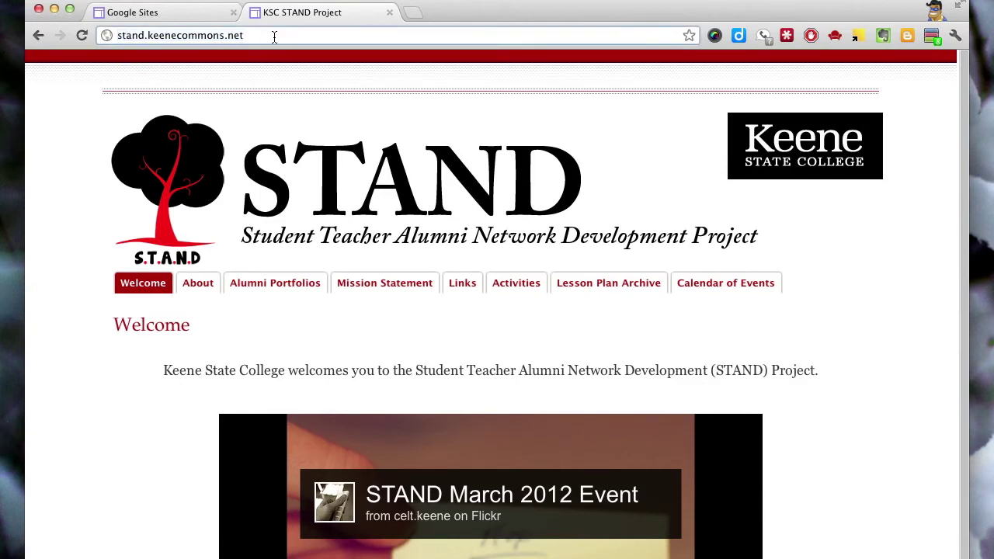
Open google.com in a new tab and sign in with the saved account details
key("super+t")
type("google.com")
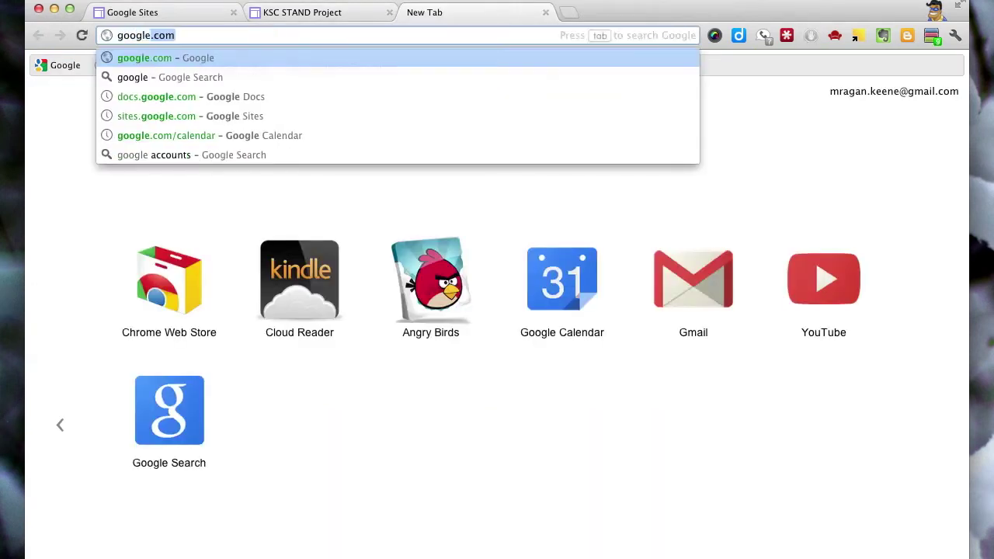
key("Return")
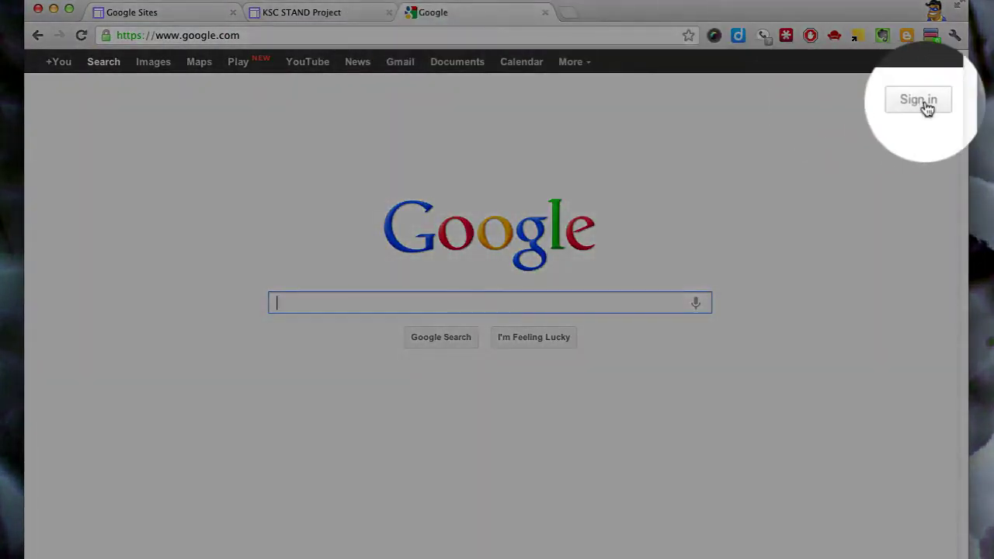
left_click(926, 107)
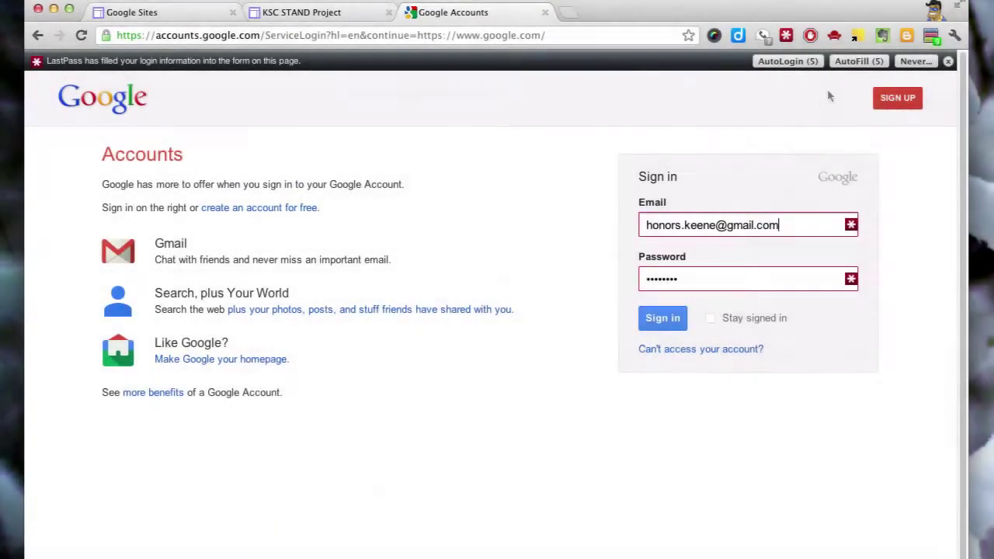
left_click(666, 318)
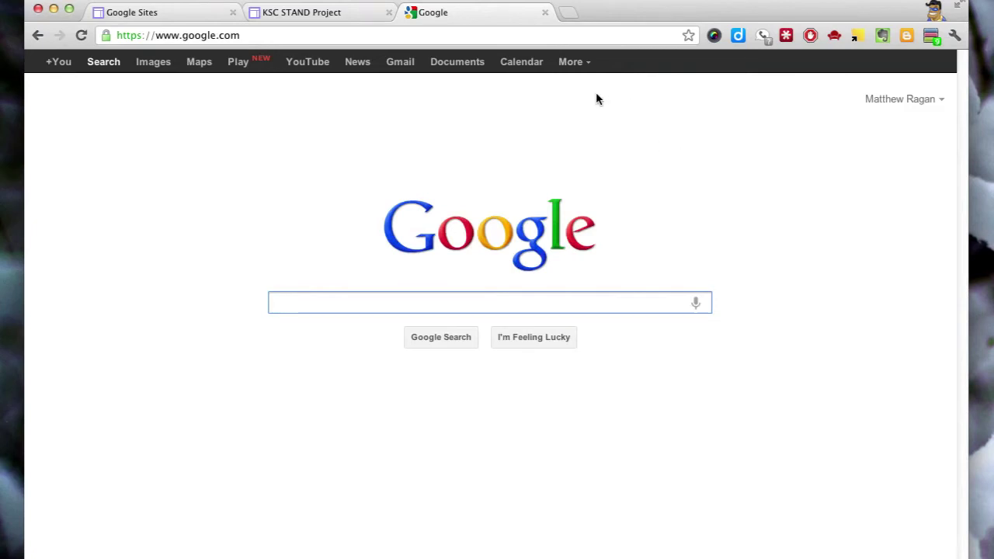
On the KSC STAND Project site, go to Alumni Portfolios and then the portfolio how-to guide
left_click(334, 22)
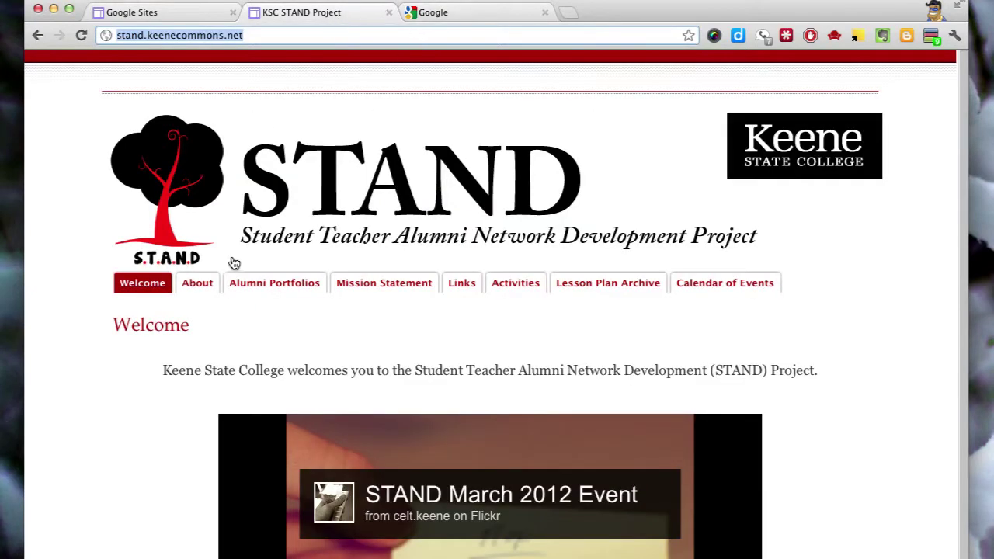
left_click(262, 282)
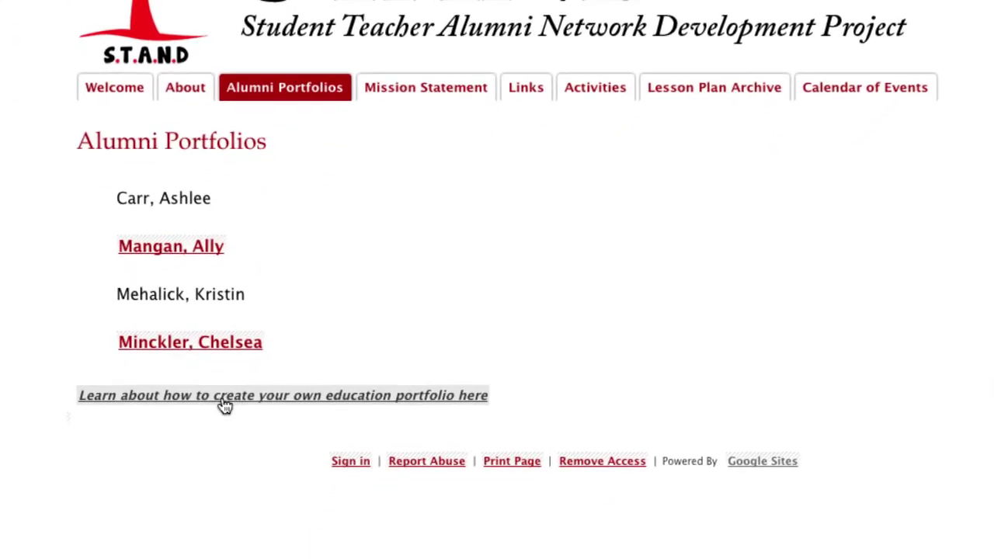
left_click(270, 400)
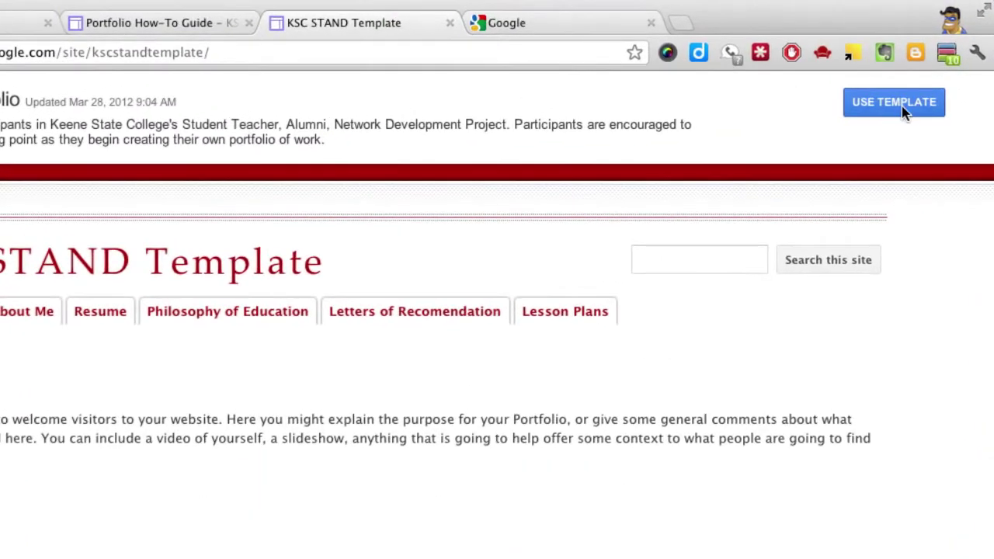
Start a site from the KSC STAND template, named with the owner's name plus 'Teaching Portfolio'
left_click(903, 113)
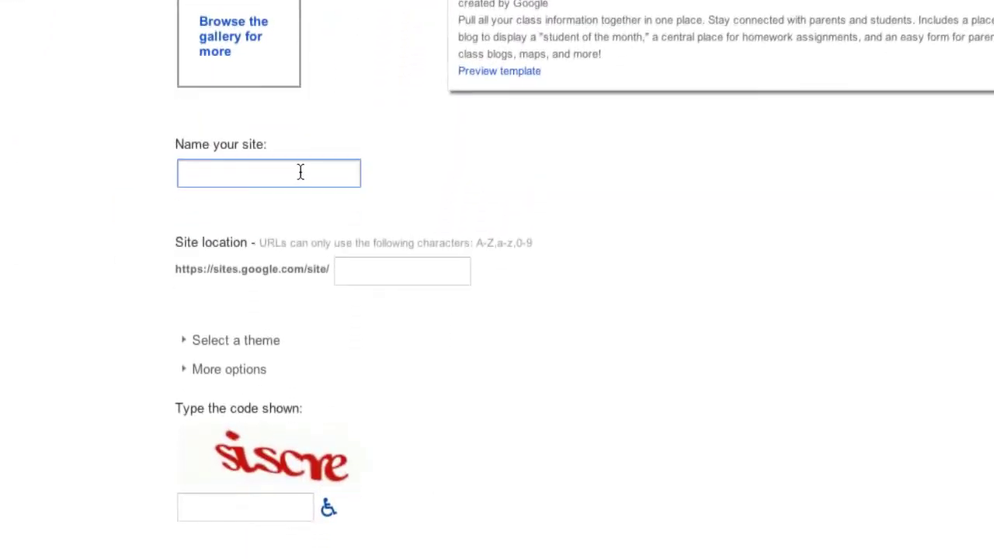
left_click(294, 177)
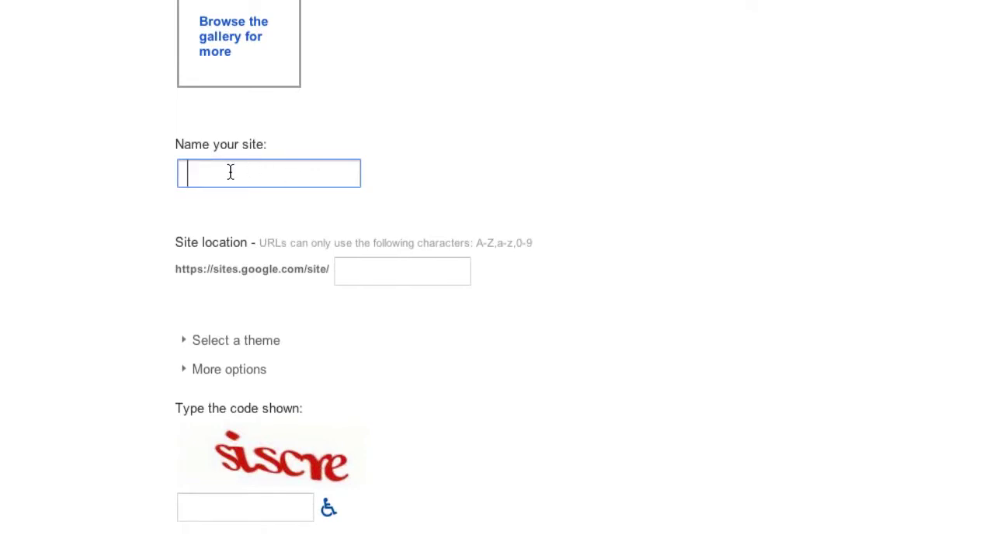
type("My")
key("BackSpace")
key("BackSpace")
type("Matthew Ragan ")
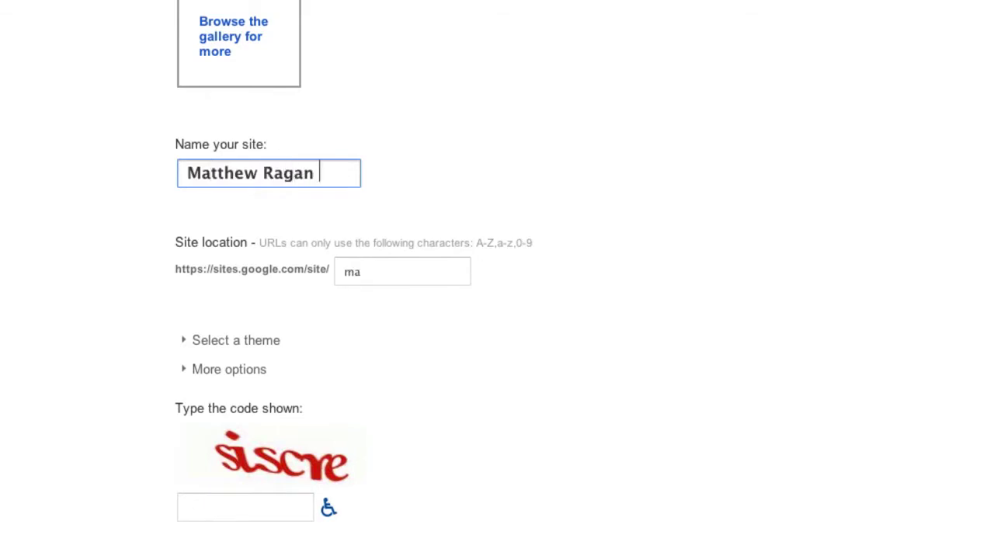
type("Teaching Portfo")
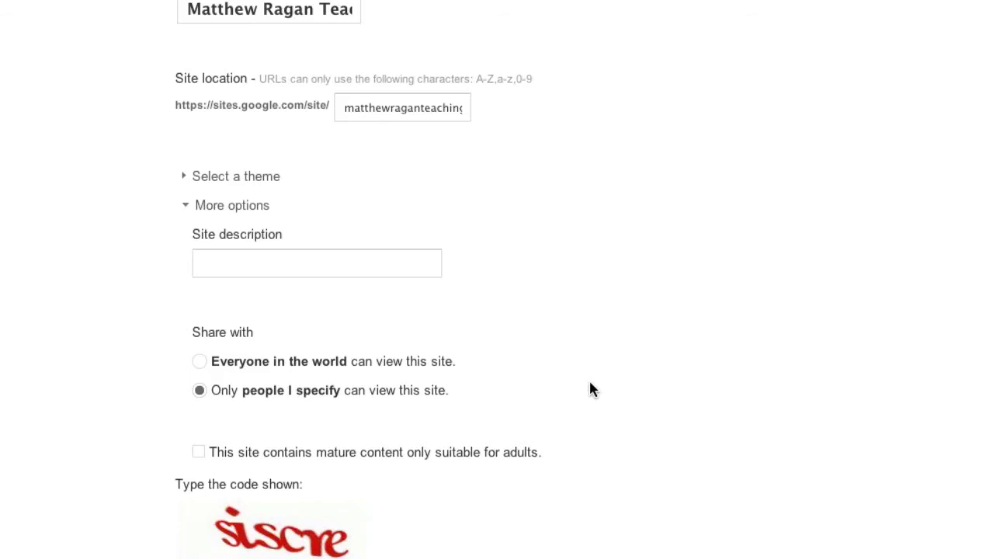
Enter the verification code in the new-site form
scroll(435, 480, "down", 1)
left_click(288, 526)
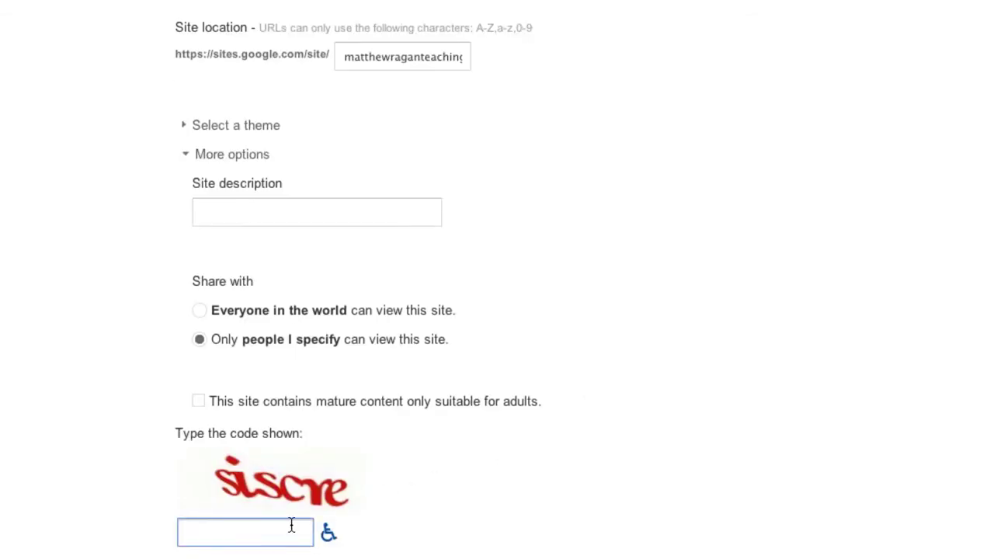
type("discre")
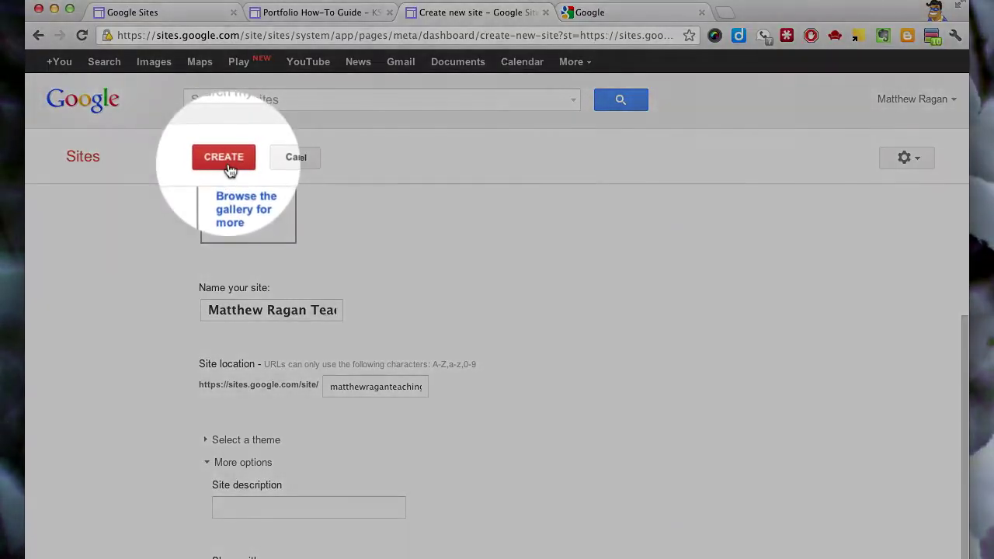
Create the site from the filled form so it opens on its Welcome page
left_click(227, 161)
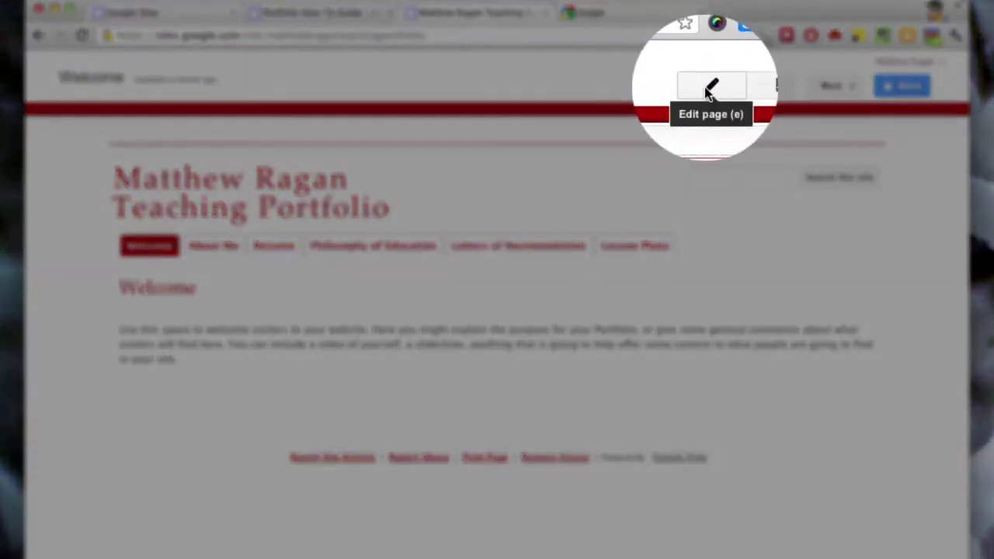
left_click(709, 89)
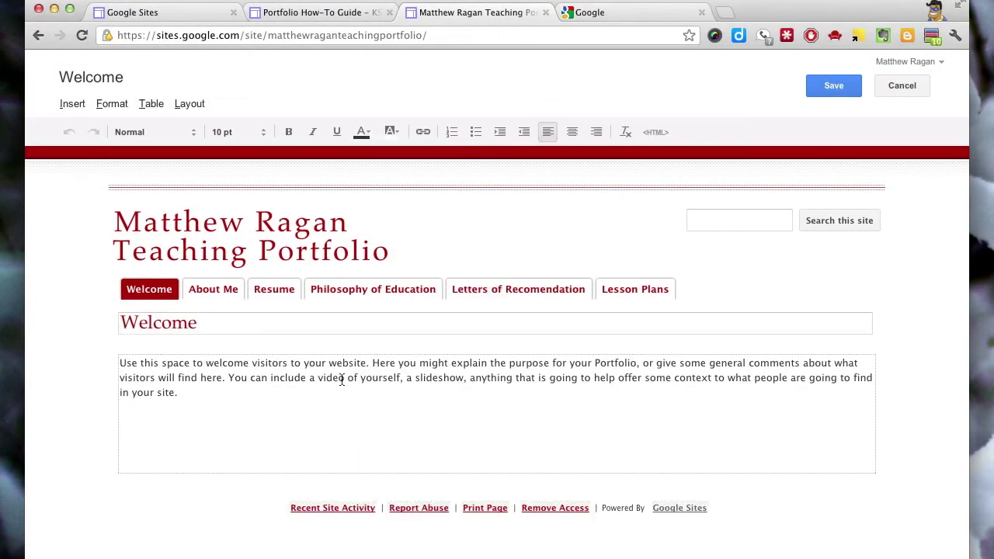
left_click_drag(179, 393, 100, 368)
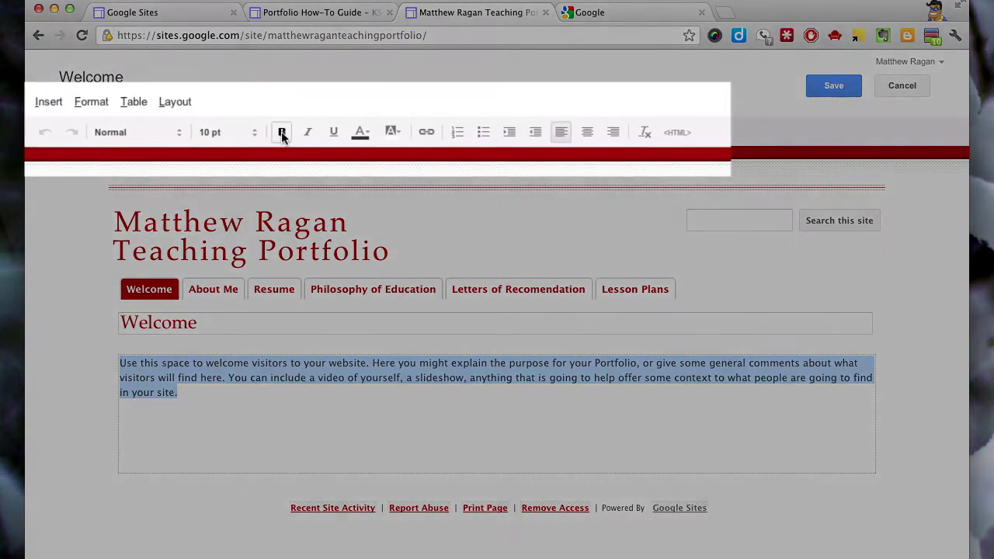
left_click(288, 132)
left_click(288, 132)
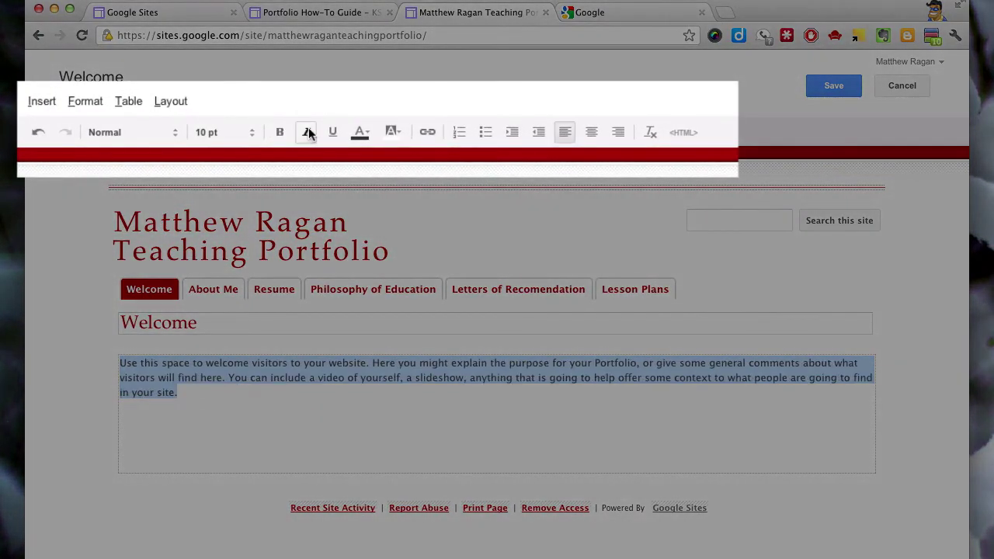
left_click(307, 132)
left_click(308, 132)
left_click(334, 132)
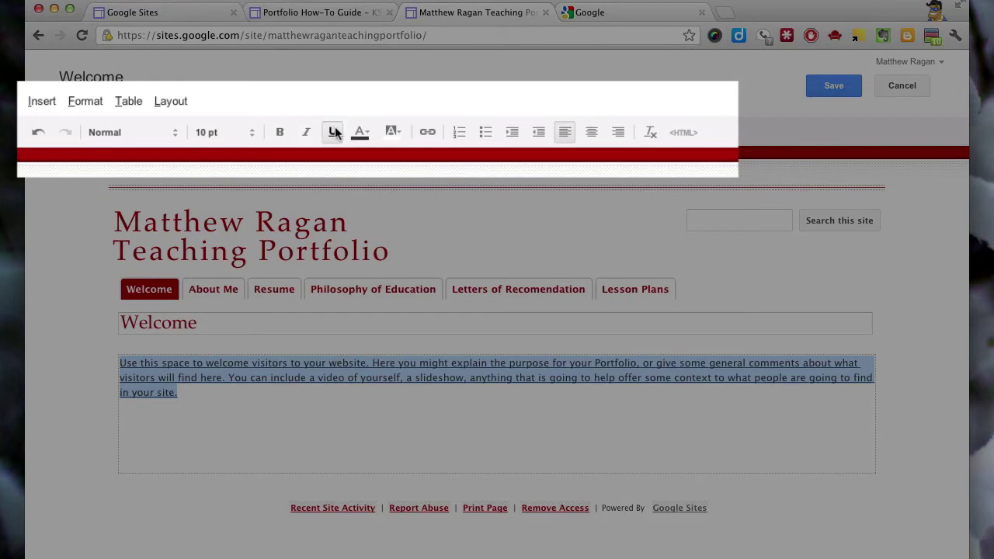
left_click(334, 132)
left_click(244, 132)
left_click(246, 215)
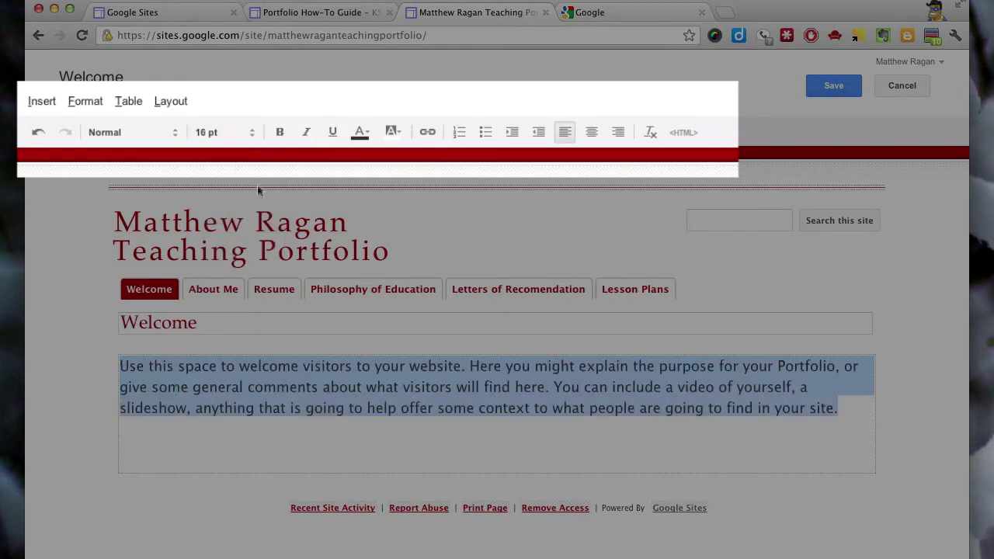
left_click(247, 133)
left_click(243, 179)
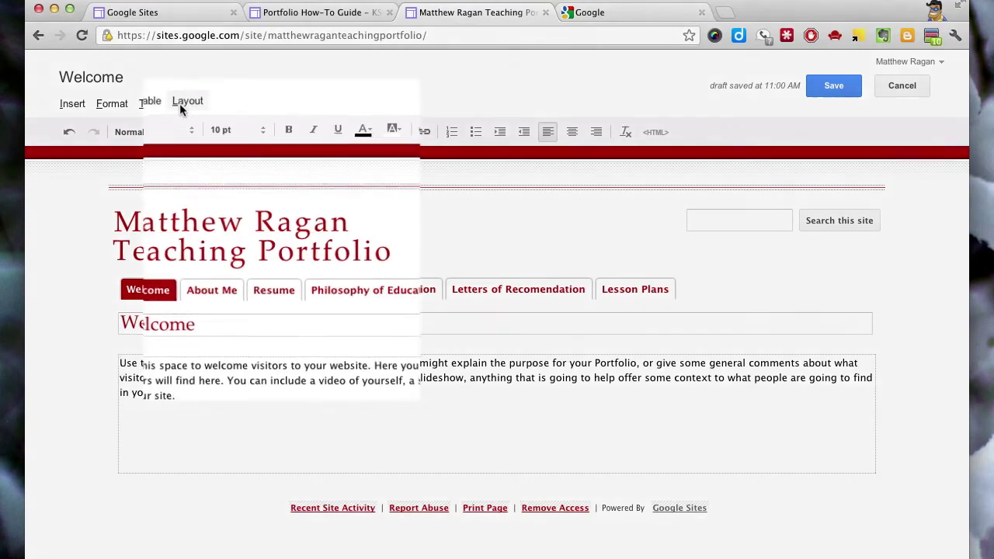
left_click(185, 102)
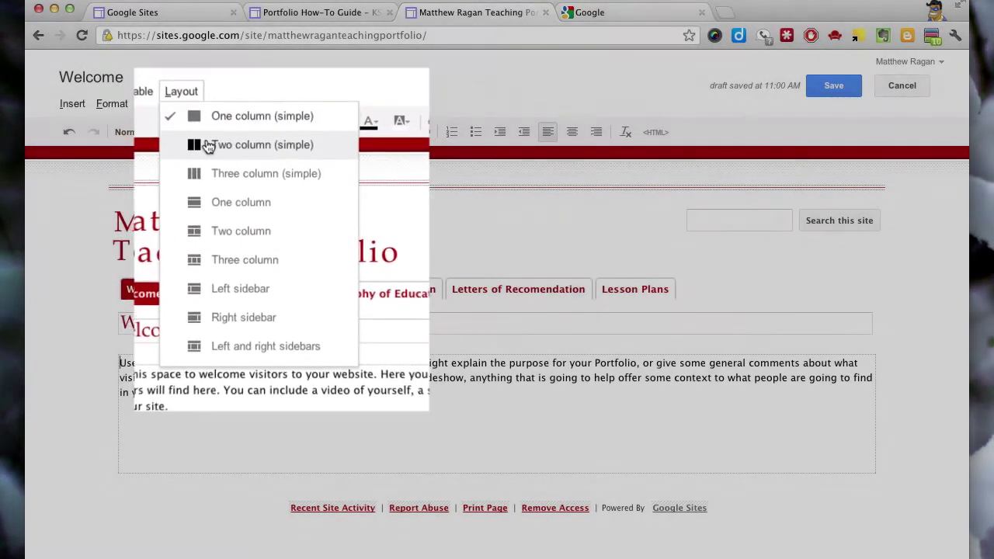
left_click(173, 145)
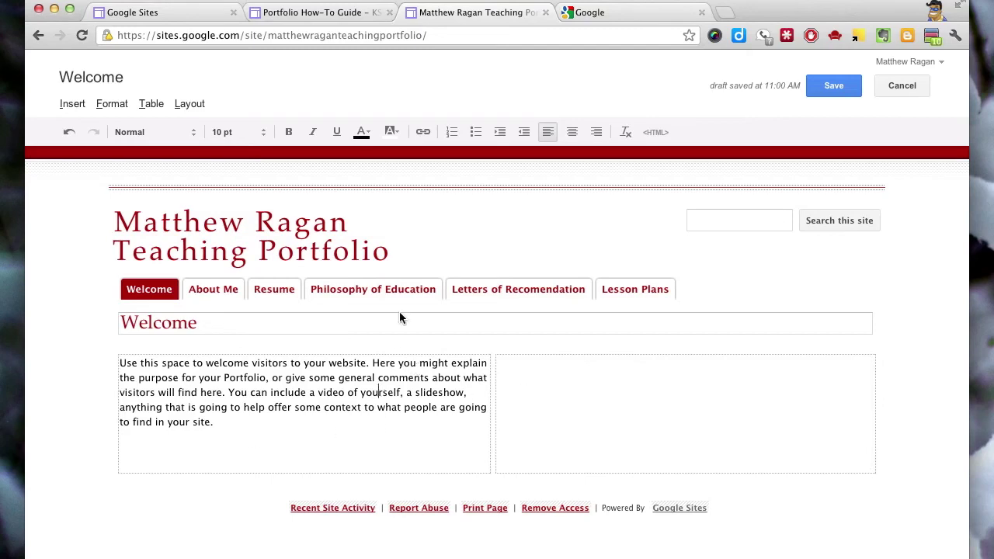
left_click(176, 106)
left_click(266, 181)
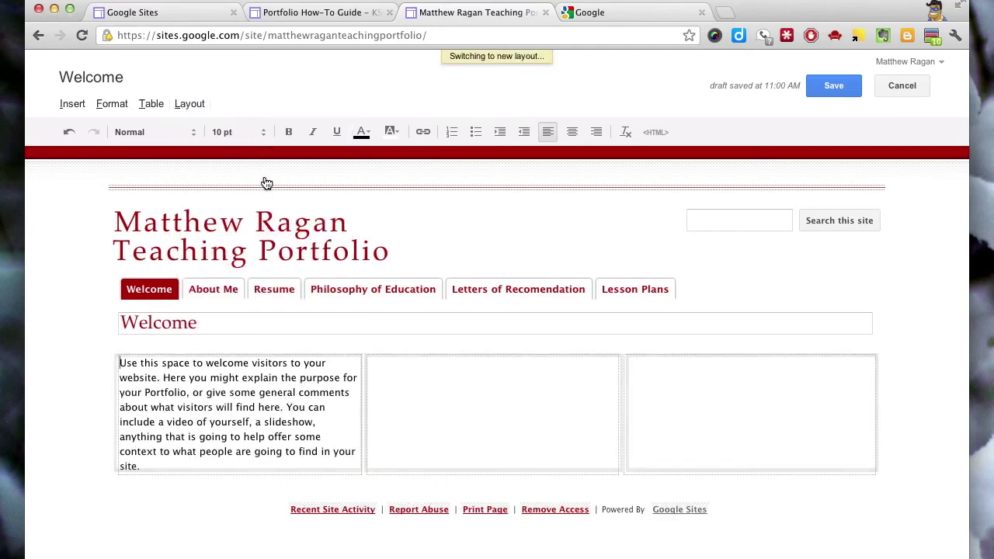
left_click(190, 105)
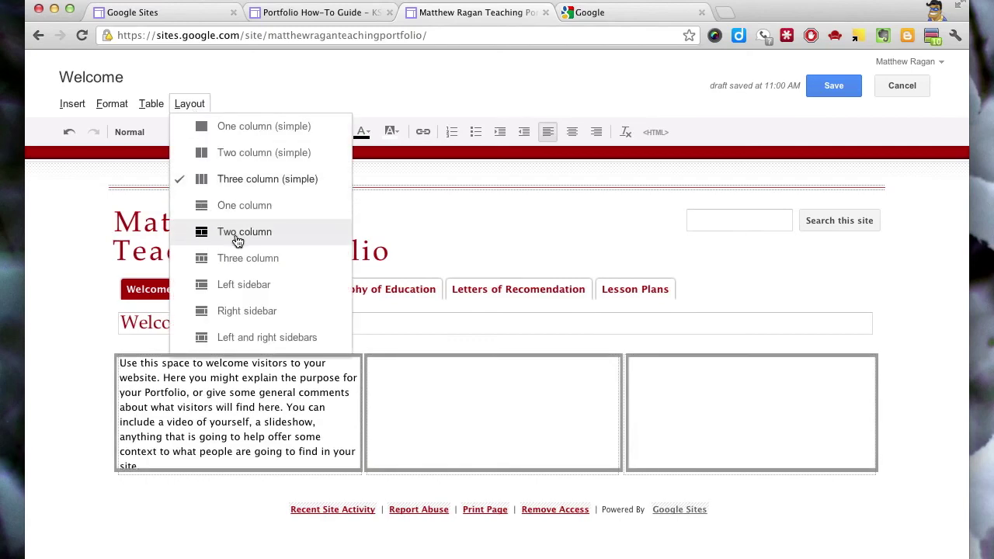
left_click(266, 207)
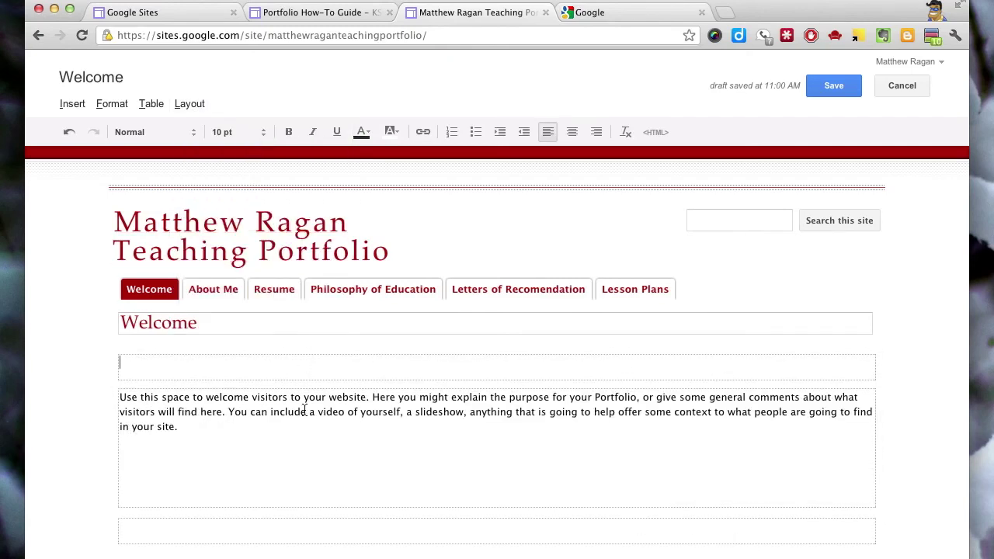
left_click(206, 111)
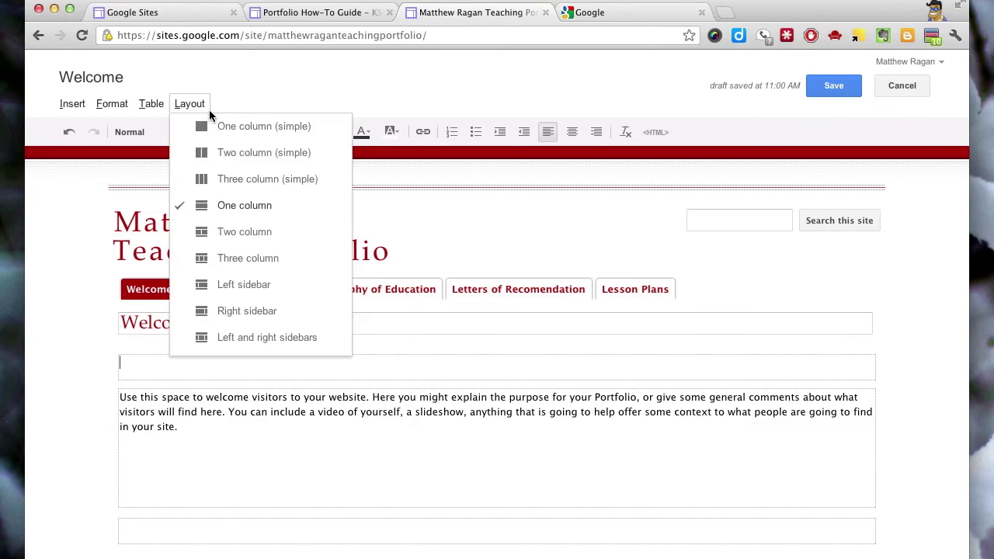
left_click(225, 129)
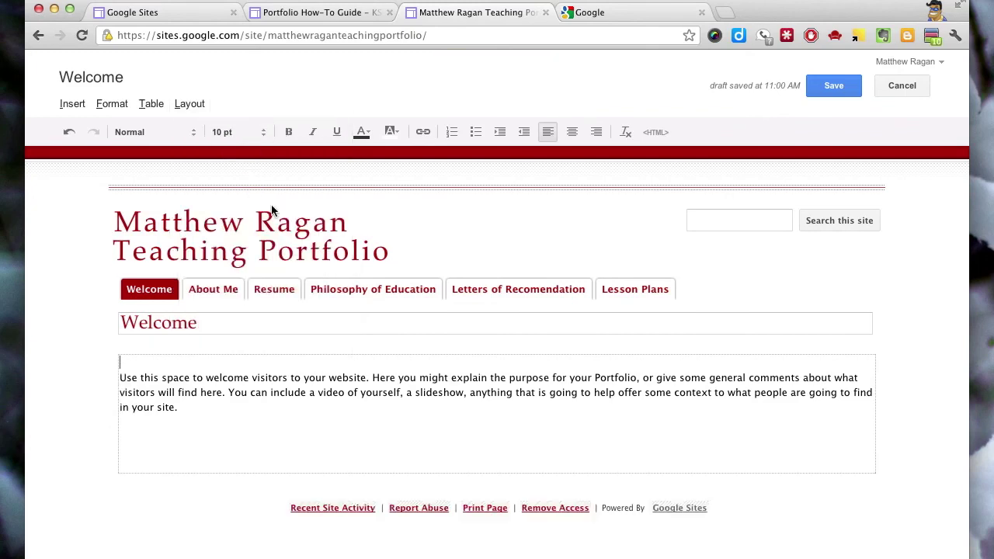
key("BackSpace")
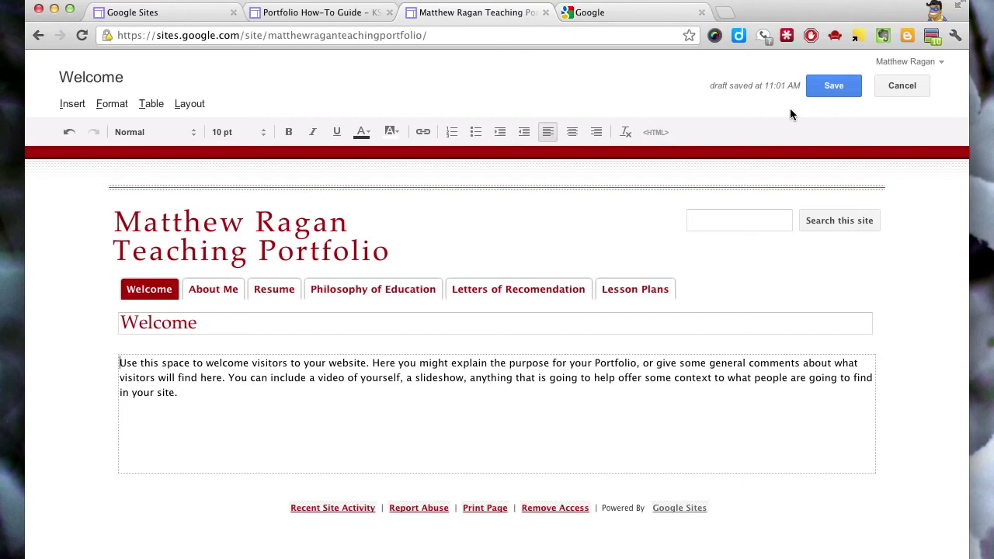
Save the Welcome edits and view About Me, Resume, Philosophy of Education, Letters of Recomendation, then Welcome
left_click(836, 89)
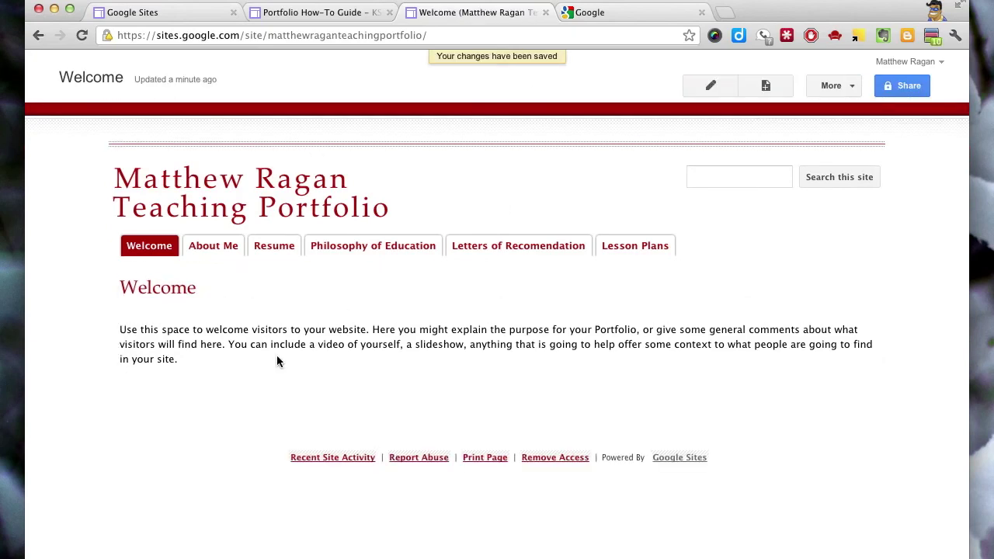
left_click(214, 247)
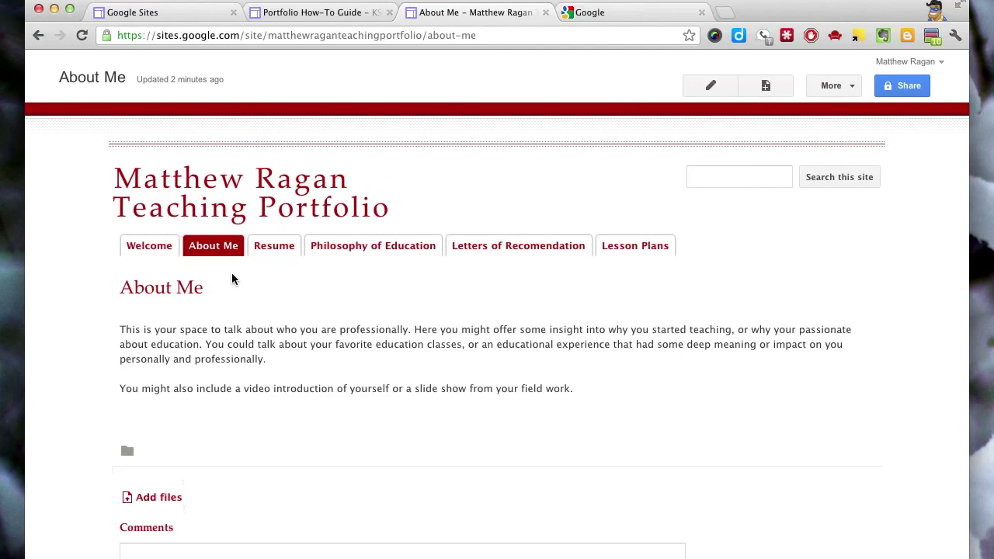
left_click(294, 247)
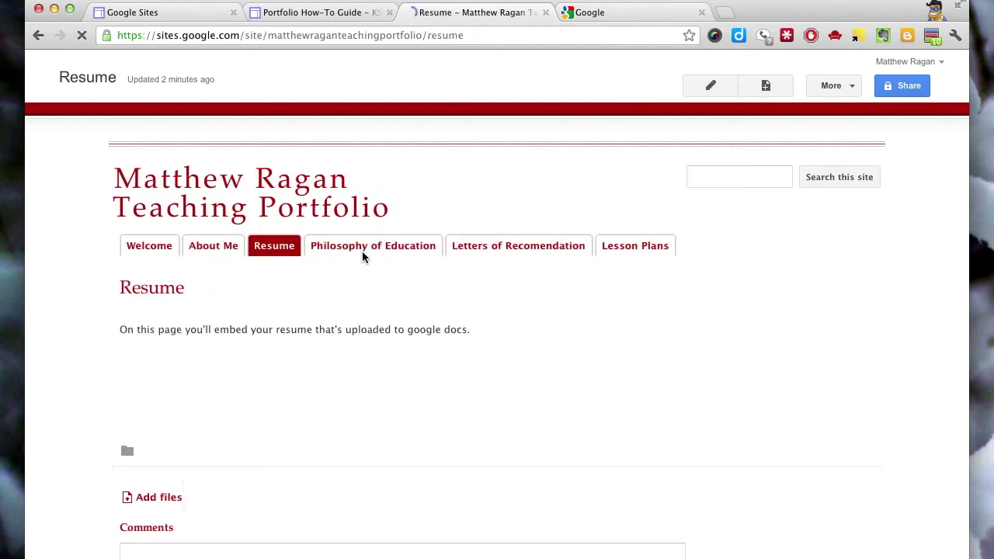
left_click(363, 250)
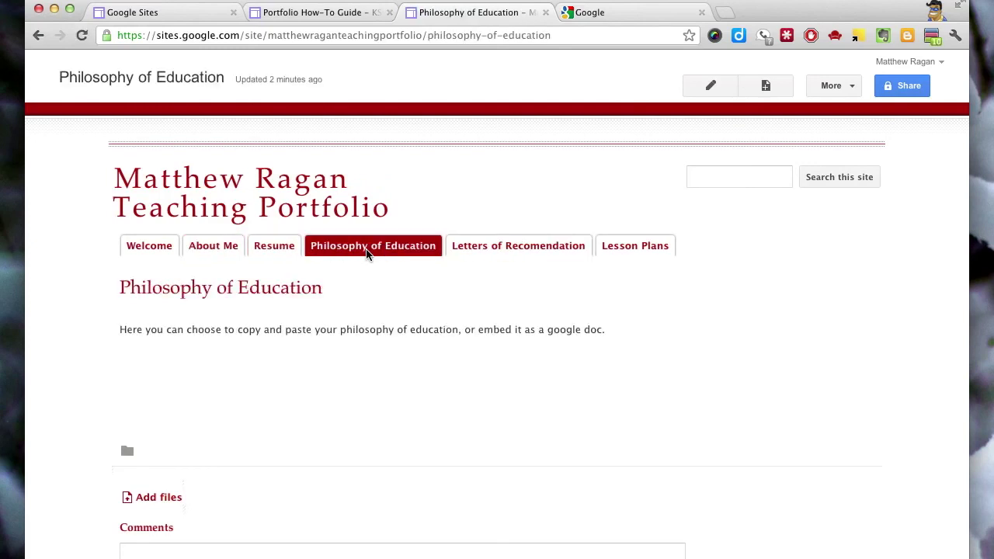
left_click(459, 252)
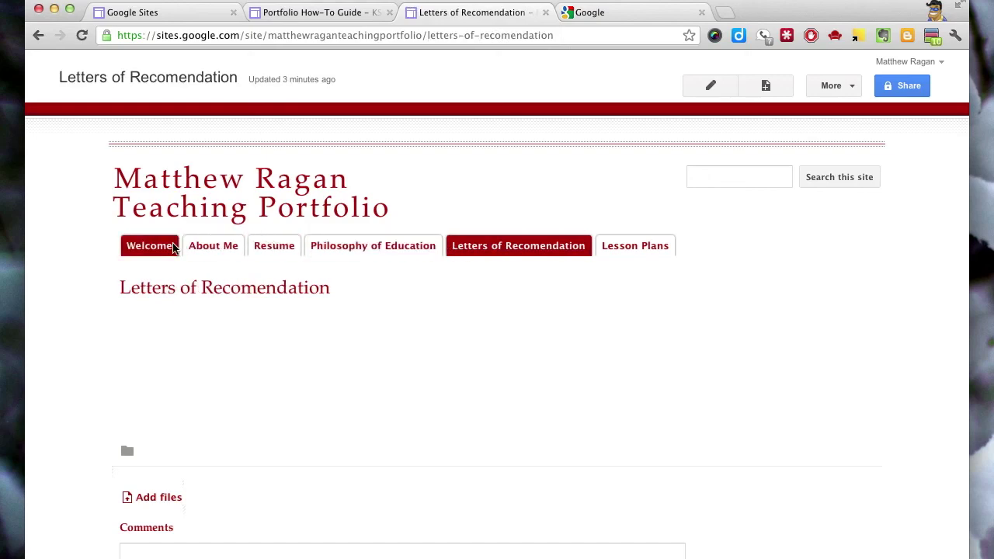
left_click(151, 247)
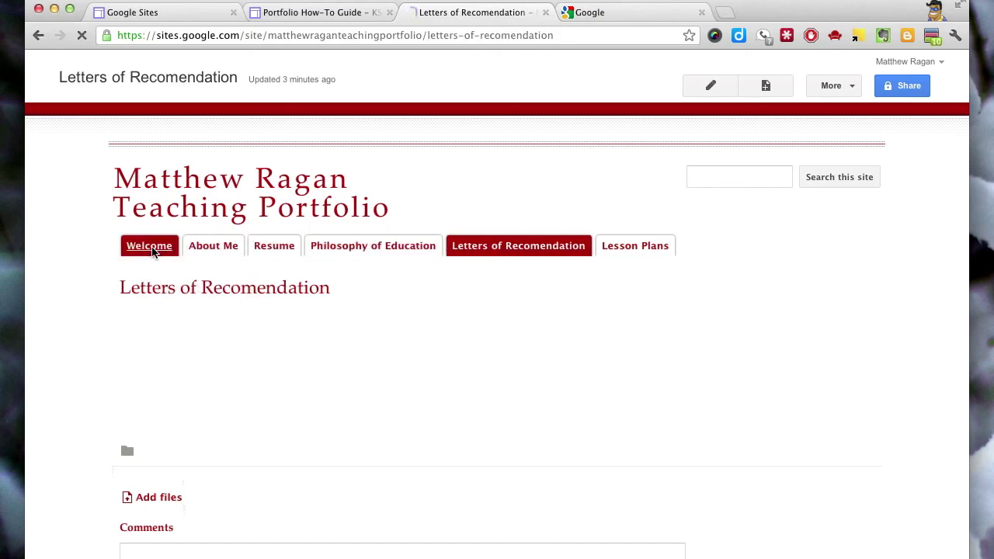